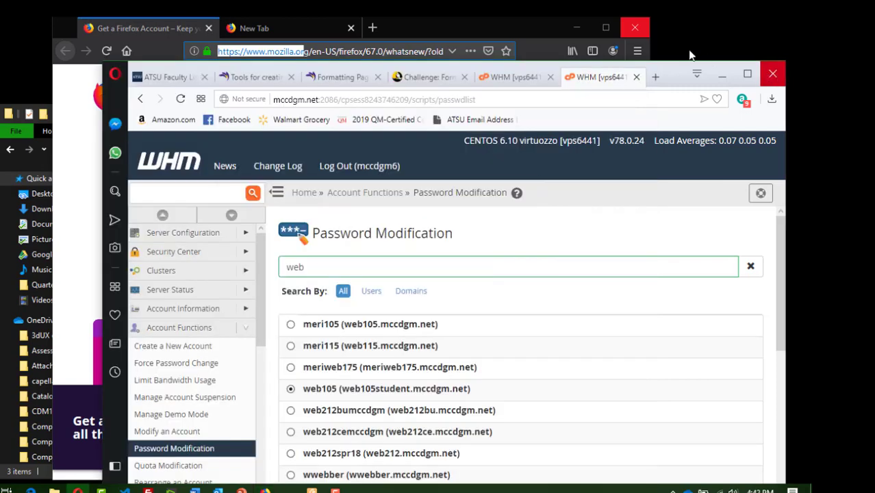
# Step: Close Firefox together with its open tabs and reposition the web105 folder window on the desktop
pyautogui.click(427, 304)
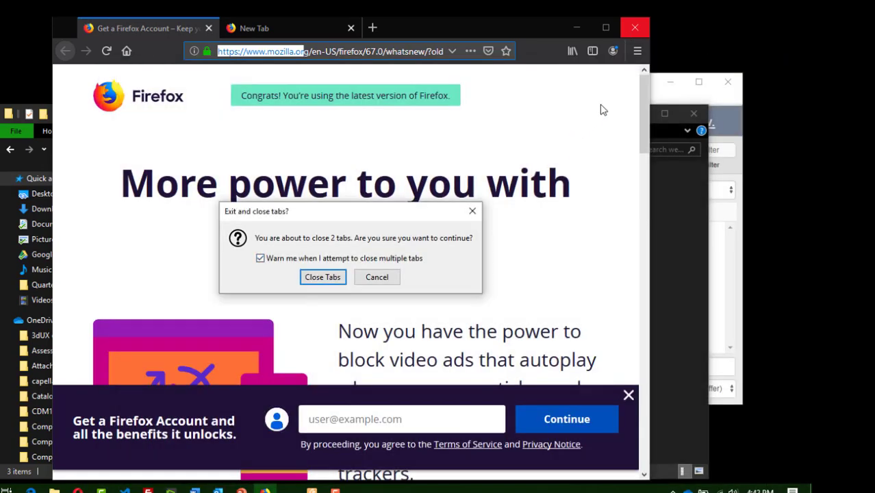
pyautogui.click(323, 277)
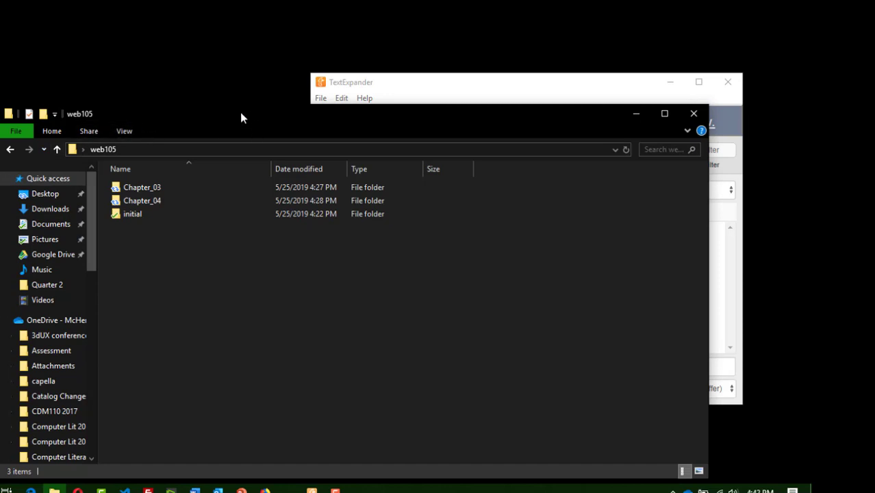
pyautogui.moveTo(240, 118); pyautogui.dragTo(307, 68)
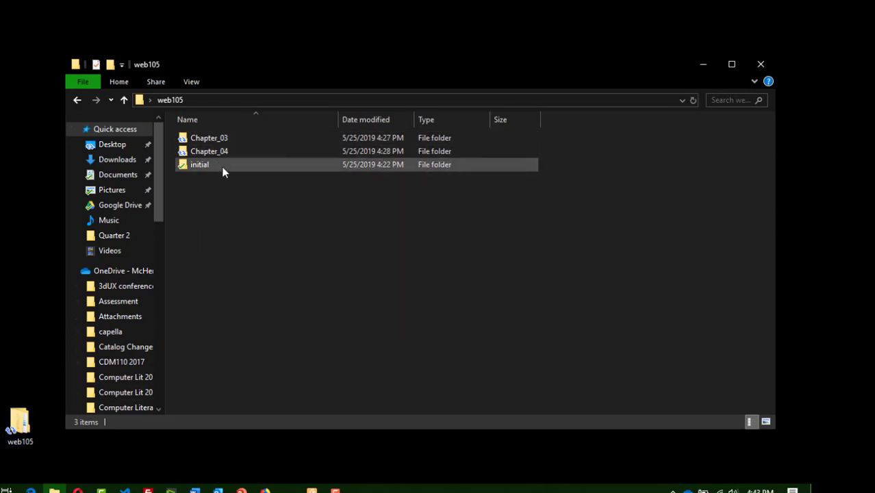
# Step: Open the Chapter_03 folder inside web105 and delete the lab_instructions text document
pyautogui.moveTo(221, 167)
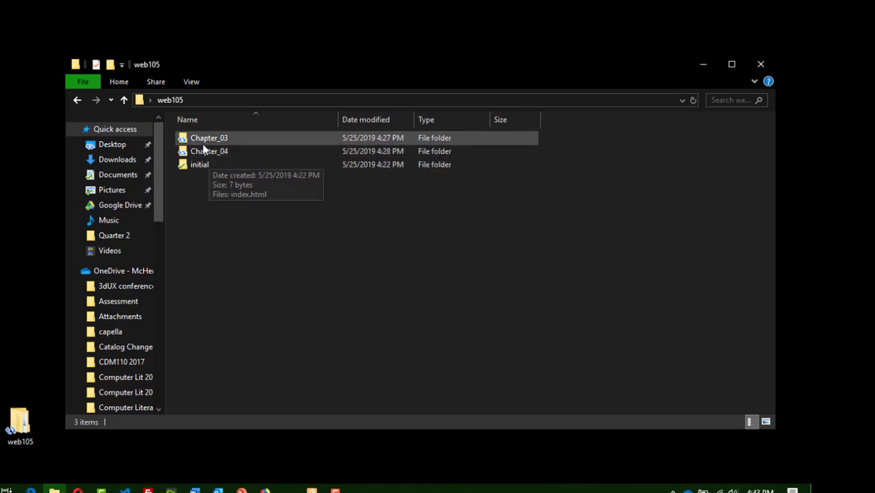
pyautogui.click(204, 143)
pyautogui.doubleClick(203, 144)
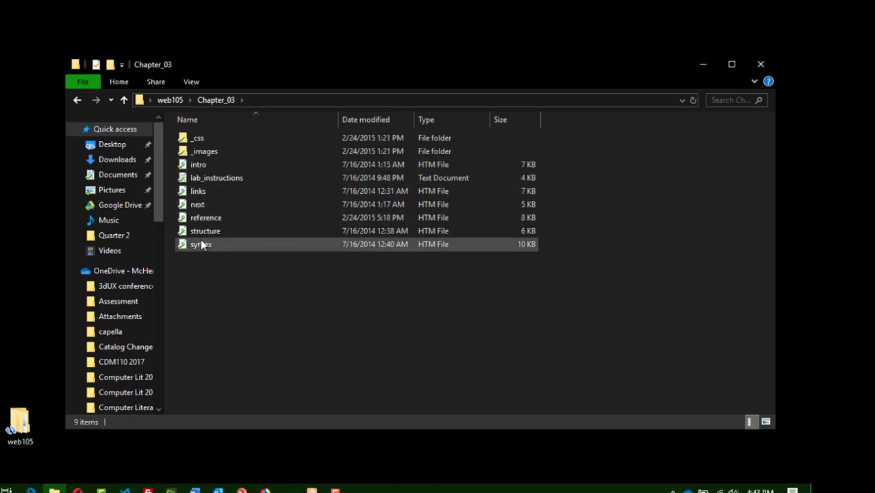
pyautogui.click(229, 177)
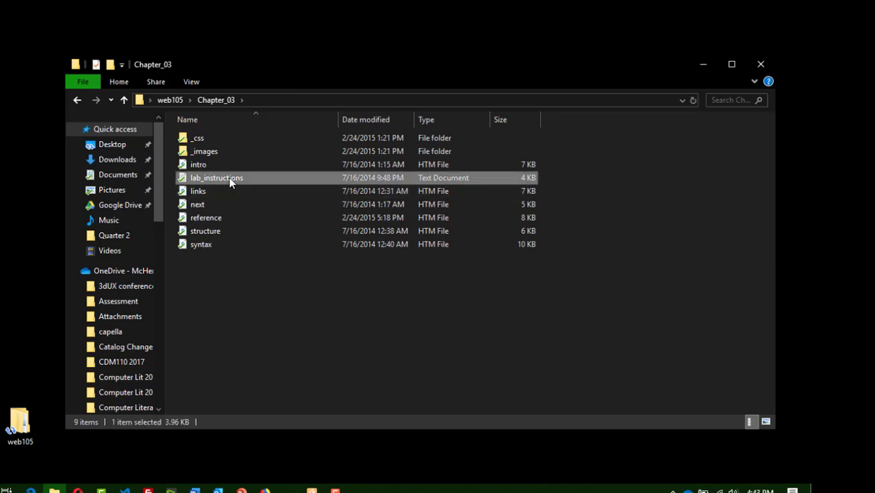
pyautogui.rightClick(229, 177)
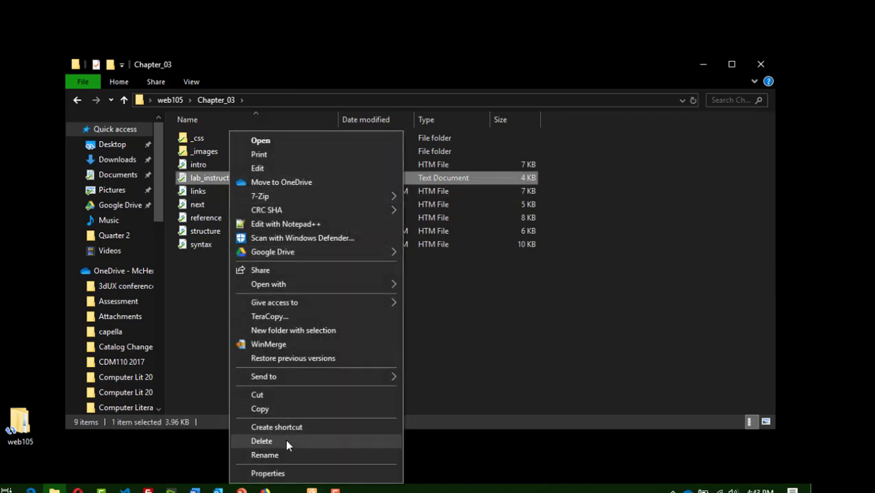
pyautogui.click(285, 442)
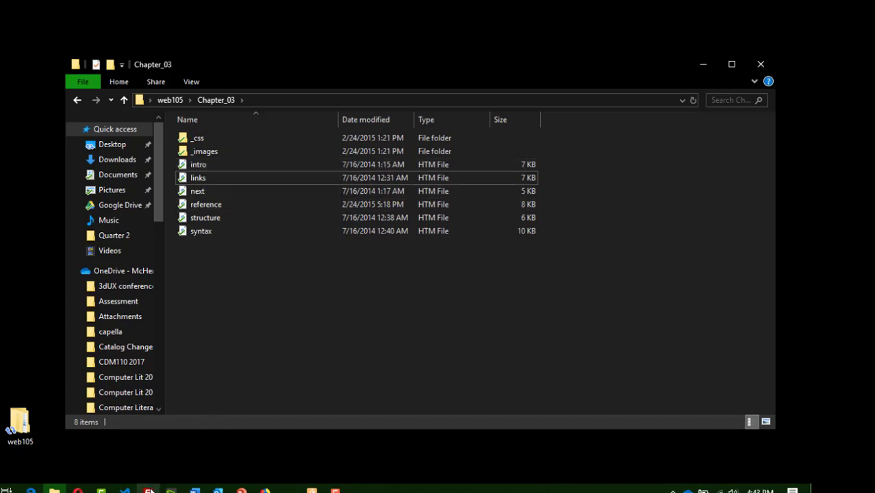
# Step: Switch to FileZilla and connect to the saved WEB105 site, aborting the previous connection, and confirm removing lab_instructions.txt from Google Drive
pyautogui.click(149, 487)
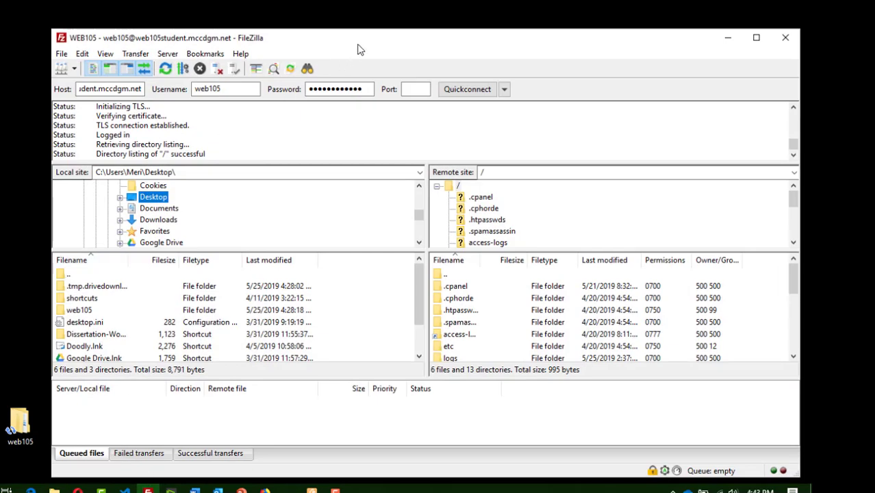
pyautogui.moveTo(357, 47); pyautogui.dragTo(289, 45)
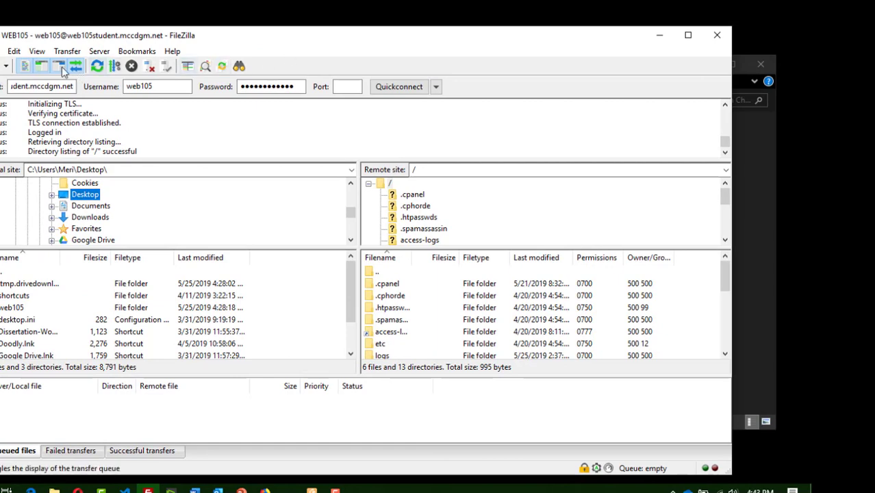
pyautogui.click(2, 66)
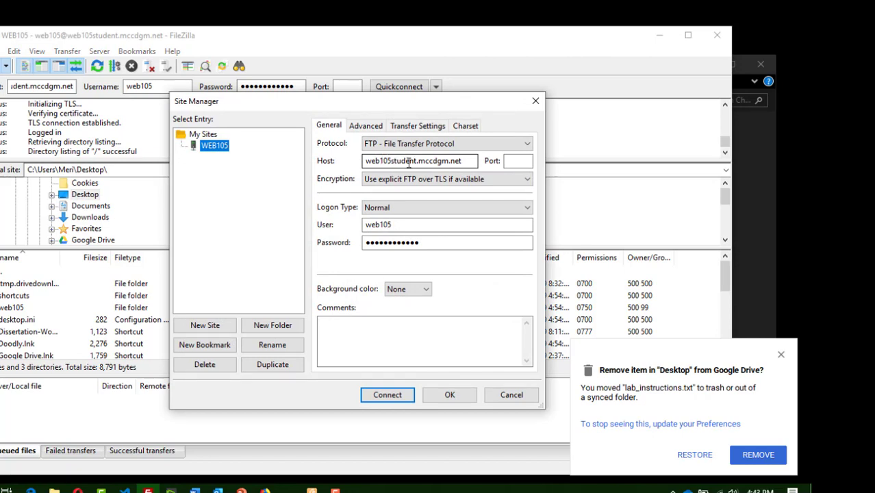
pyautogui.click(760, 455)
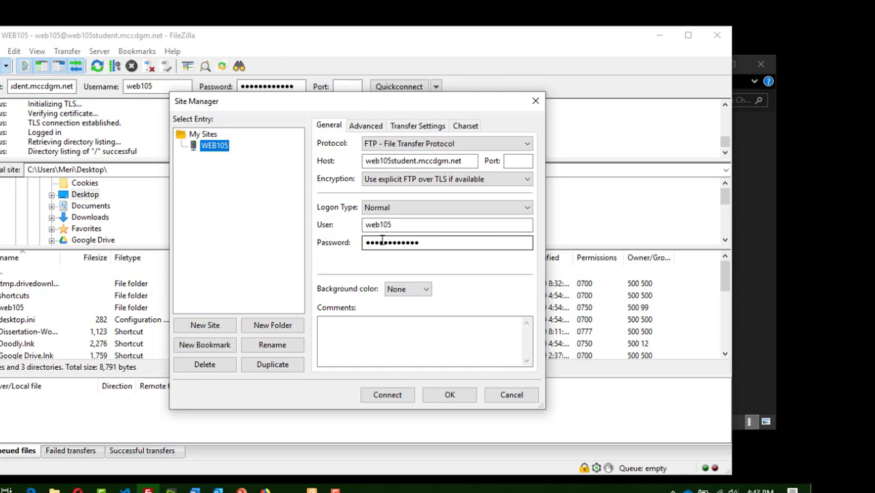
pyautogui.click(384, 397)
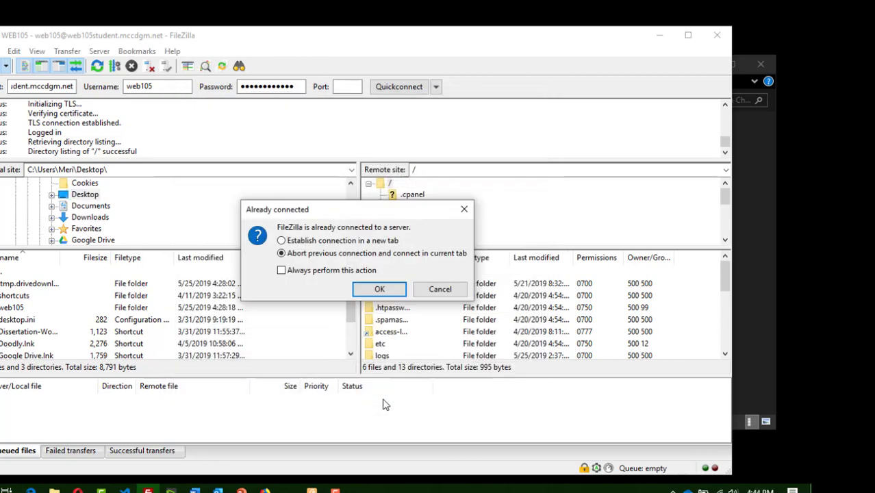
pyautogui.click(376, 289)
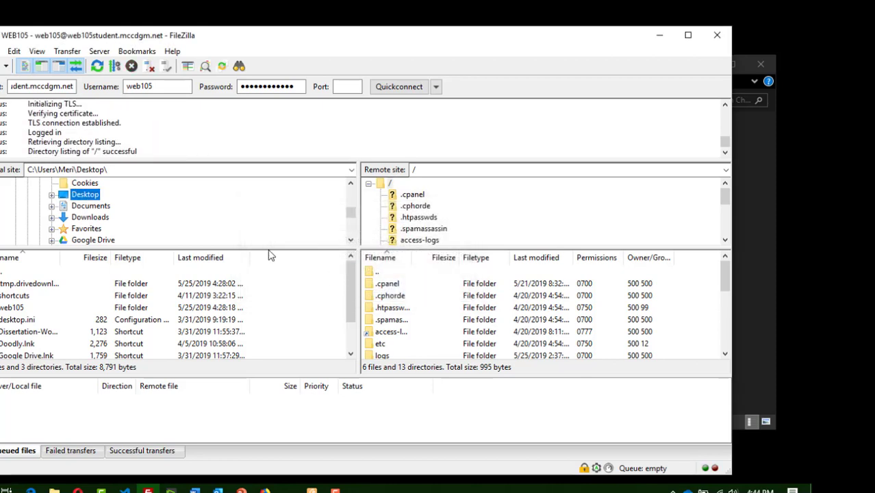
# Step: Open the desktop's web105 folder on the local site and the public_html directory on the remote site
pyautogui.scroll(1, 121, 218)
pyautogui.scroll(-2, 120, 218)
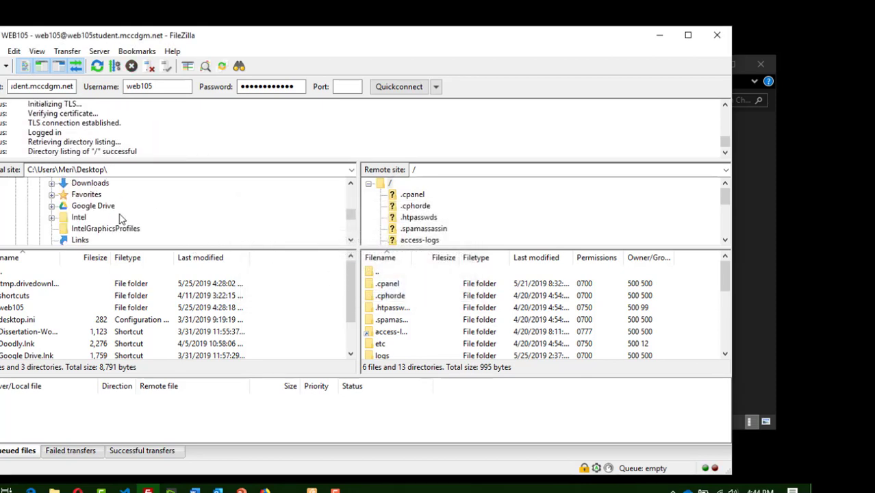
pyautogui.scroll(1, 120, 218)
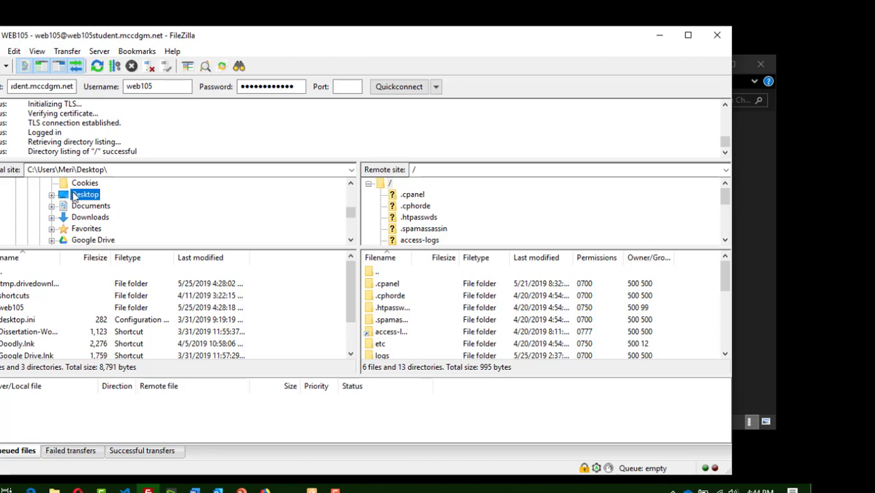
pyautogui.doubleClick(4, 311)
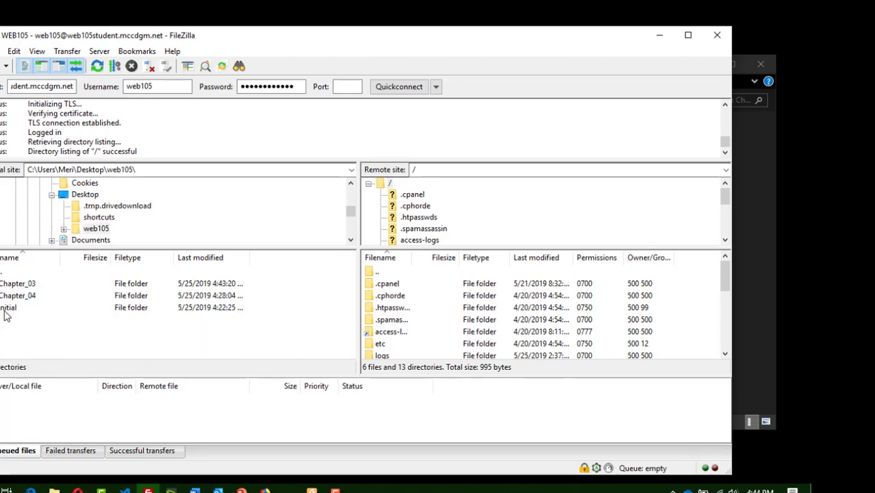
pyautogui.scroll(-1, 459, 229)
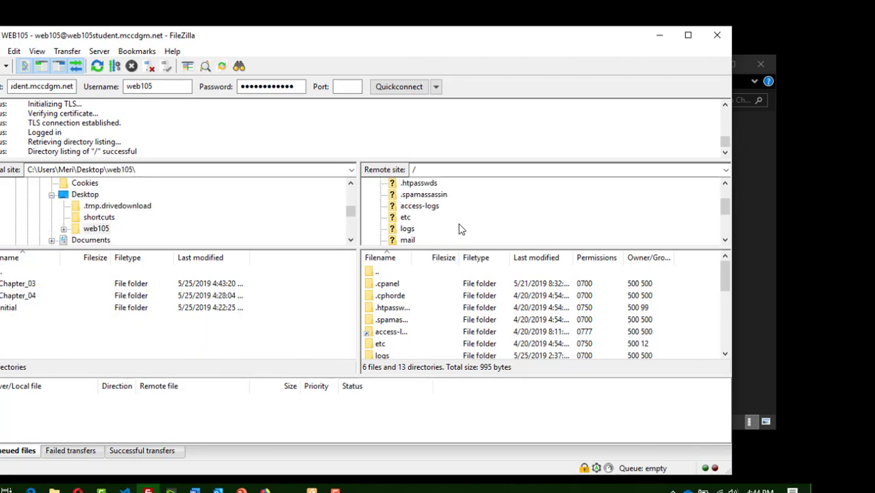
pyautogui.scroll(-1, 460, 228)
pyautogui.click(430, 229)
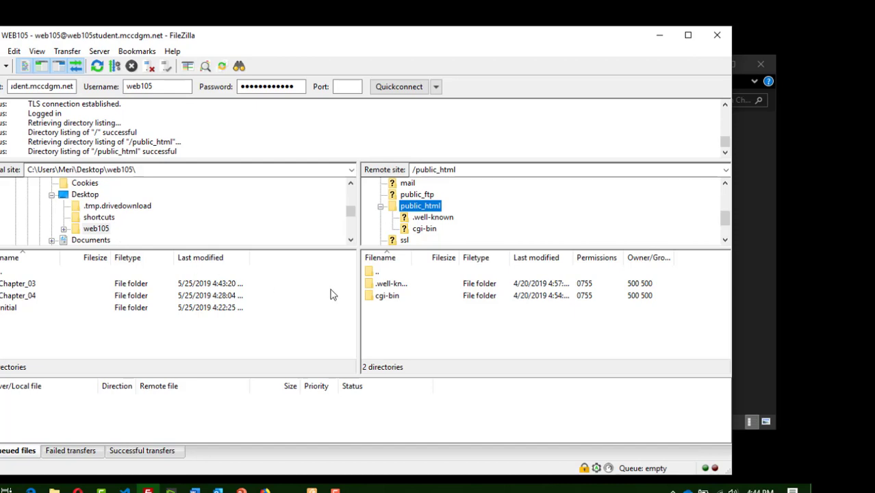
# Step: Create an empty file named web105 in the remote public_html directory
pyautogui.rightClick(405, 319)
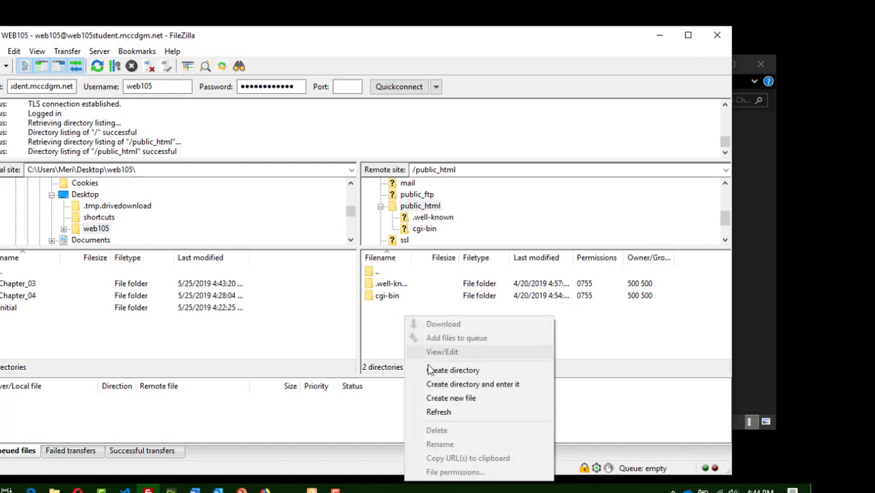
pyautogui.click(438, 398)
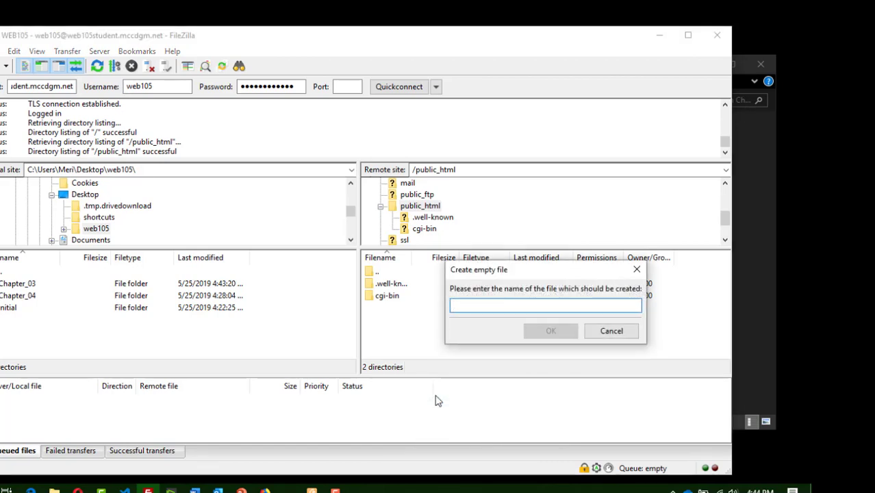
pyautogui.write('WEb')
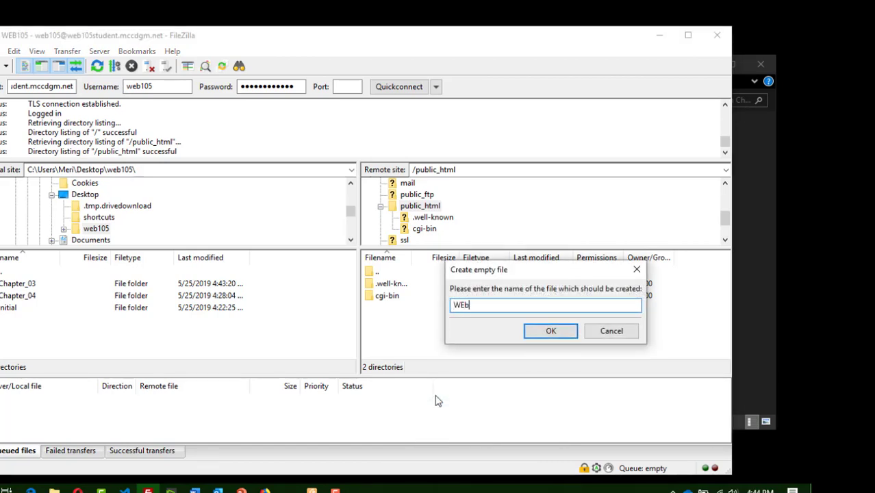
pyautogui.press('BackSpace')
pyautogui.write('web105')
pyautogui.press('Return')
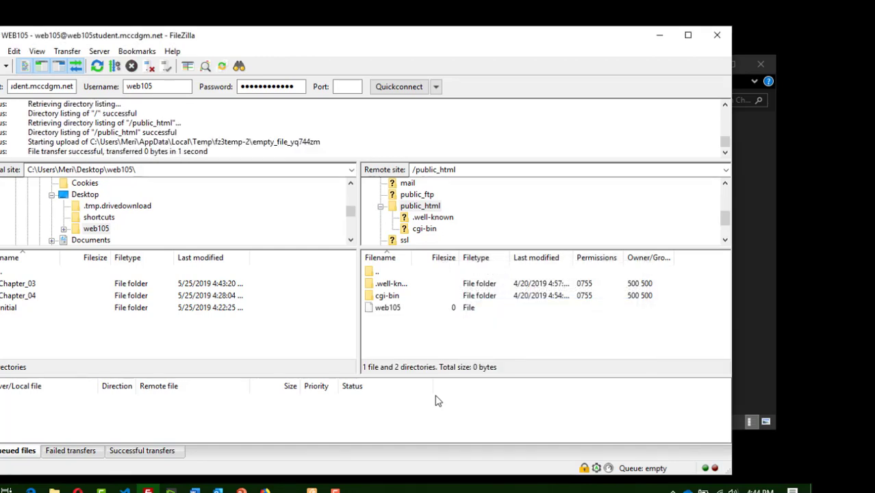
# Step: Delete the empty web105 file from the remote public_html directory
pyautogui.rightClick(401, 314)
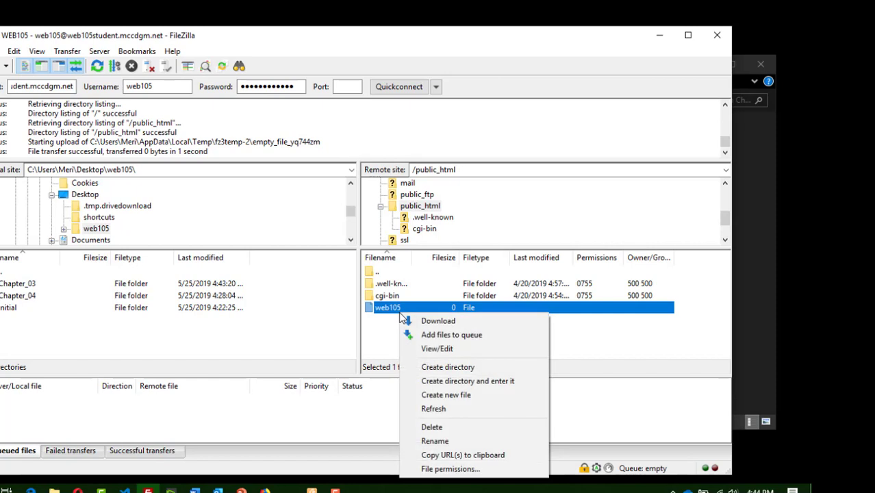
pyautogui.click(432, 426)
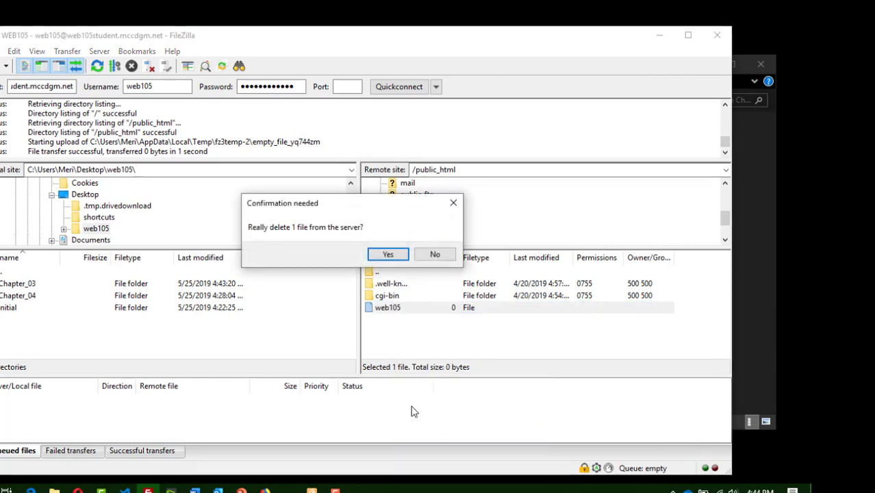
pyautogui.click(387, 255)
# Step: Create a directory named web105 inside the remote public_html directory
pyautogui.rightClick(389, 311)
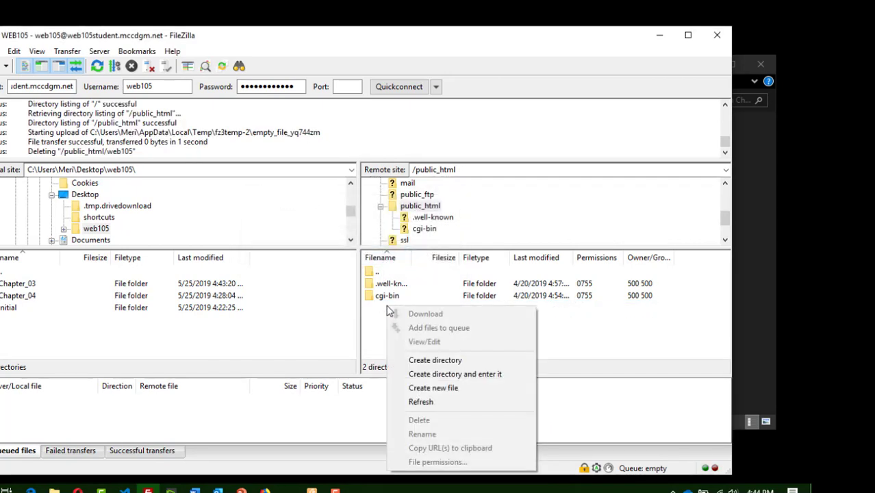
pyautogui.click(417, 359)
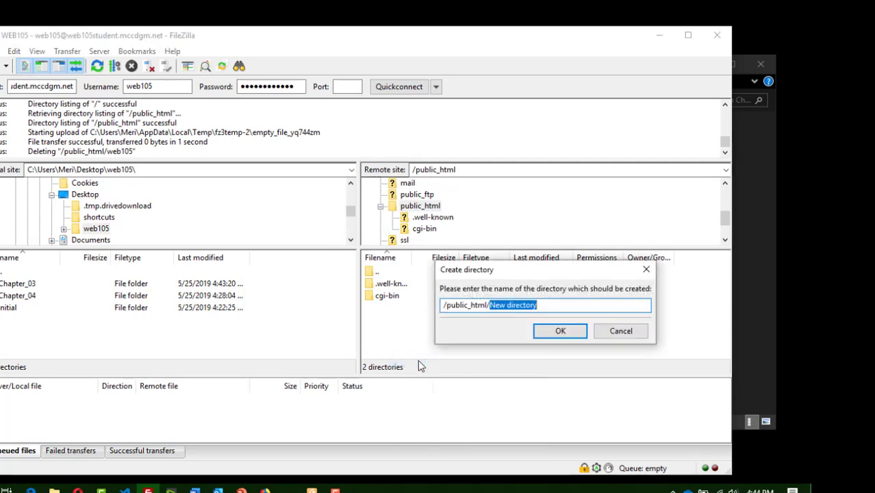
pyautogui.write('web1')
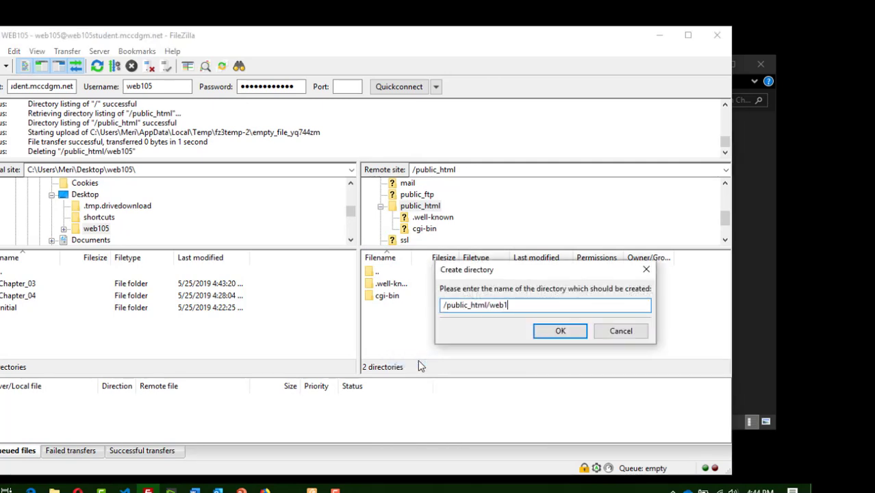
pyautogui.write('05')
pyautogui.press('Return')
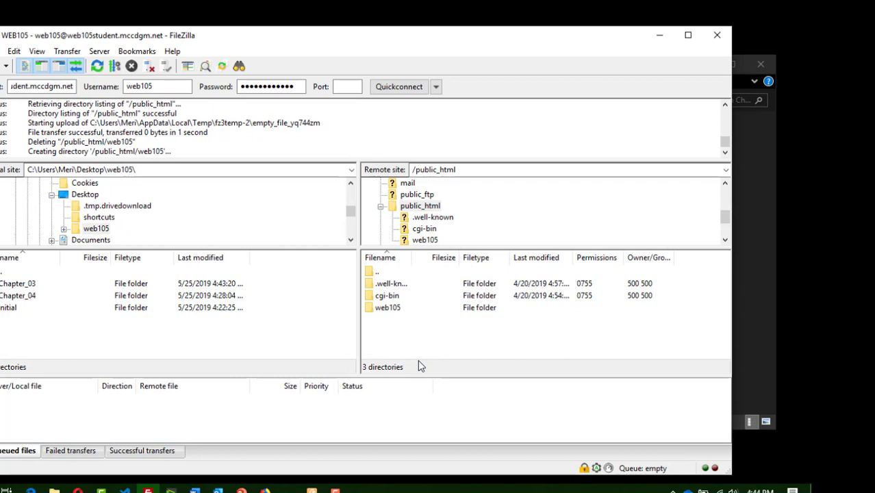
# Step: Enter the remote web105 directory and upload the local initial folder into it
pyautogui.click(394, 315)
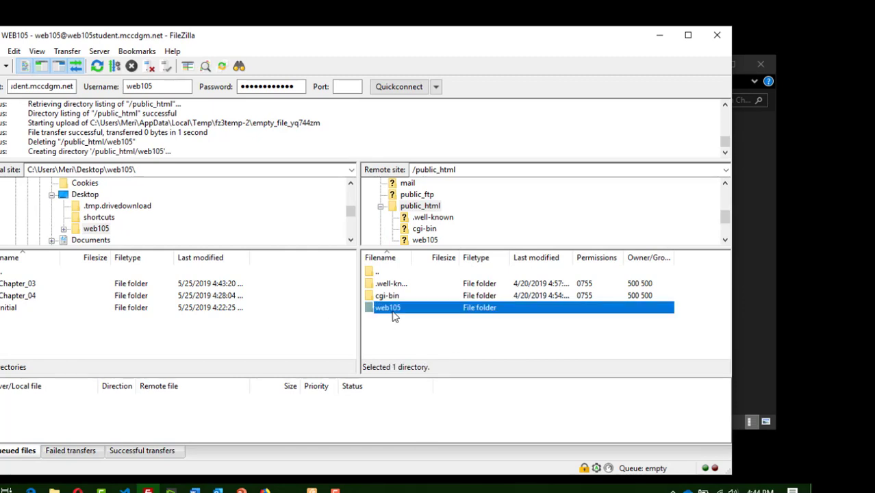
pyautogui.doubleClick(394, 315)
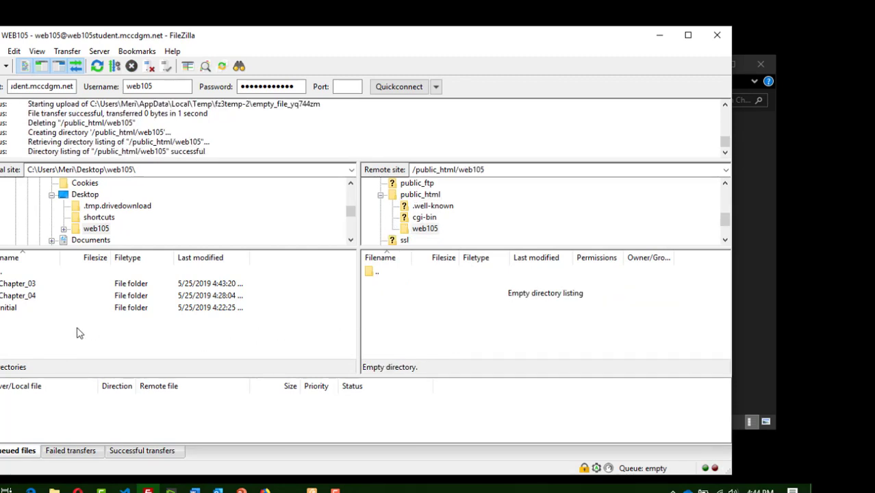
pyautogui.moveTo(7, 310); pyautogui.dragTo(403, 332)
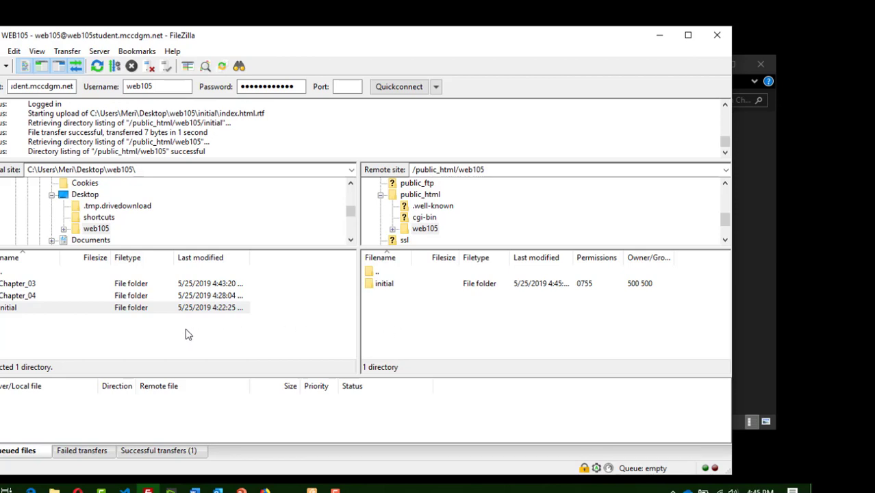
# Step: Rename the local Chapter_03 folder to chapter_03
pyautogui.rightClick(21, 286)
pyautogui.click(55, 432)
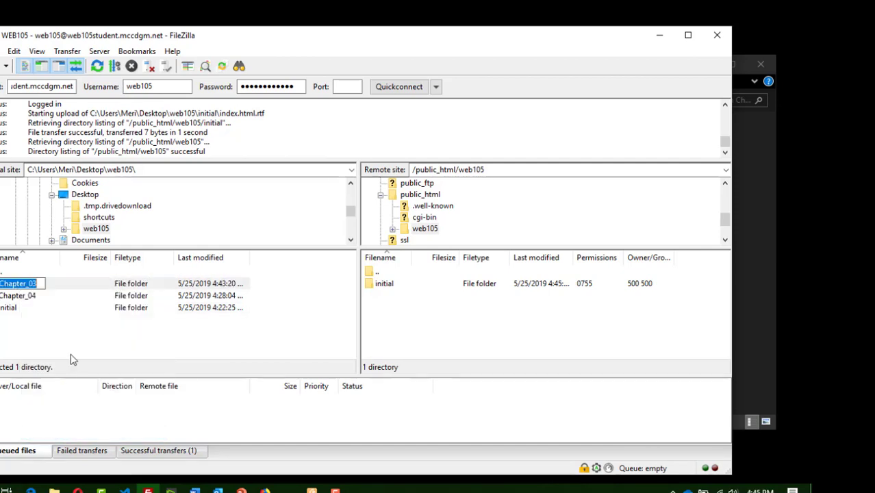
pyautogui.click(21, 287)
pyautogui.press('BackSpace')
pyautogui.write('c')
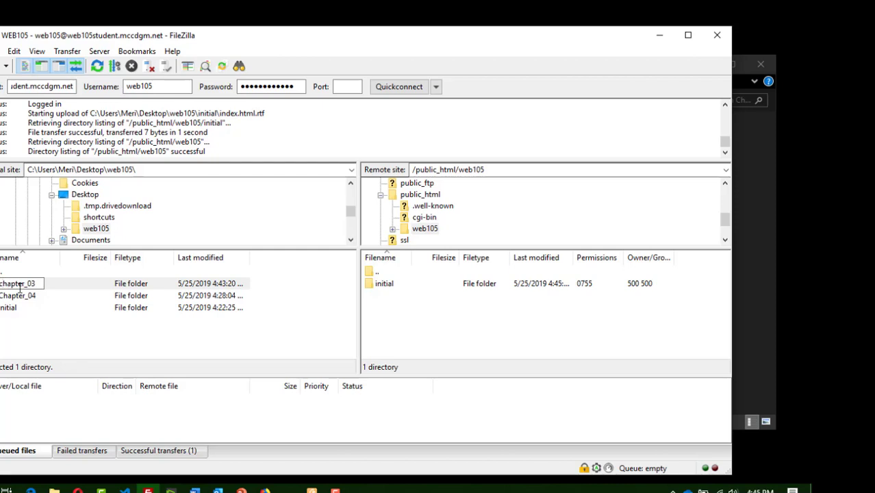
pyautogui.click(43, 310)
# Step: Rename the local Chapter_04 folder to chapter_04
pyautogui.rightClick(33, 297)
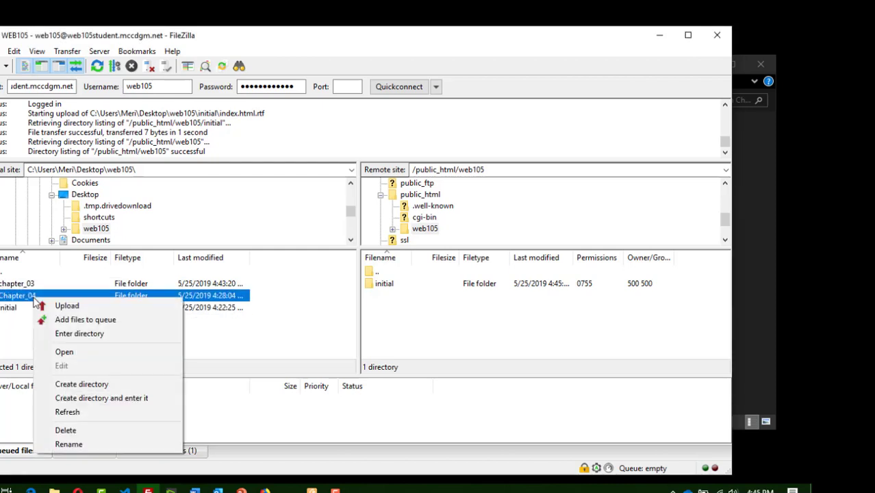
pyautogui.click(100, 445)
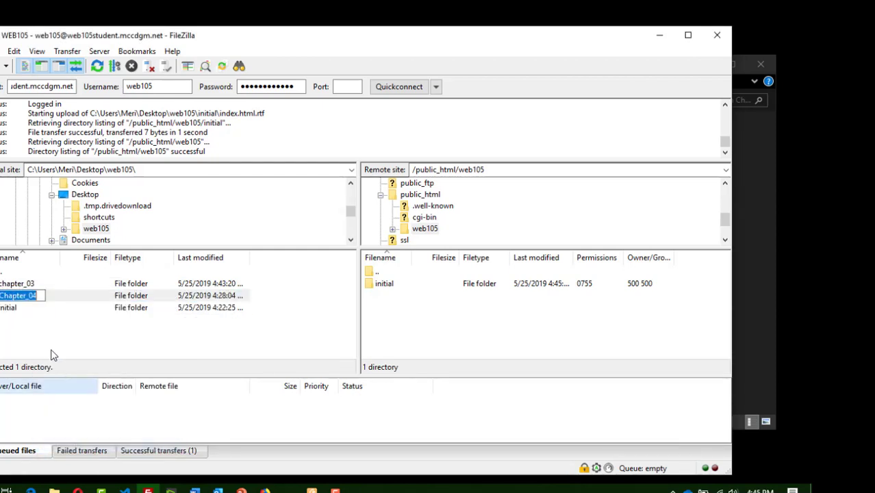
pyautogui.click(2, 295)
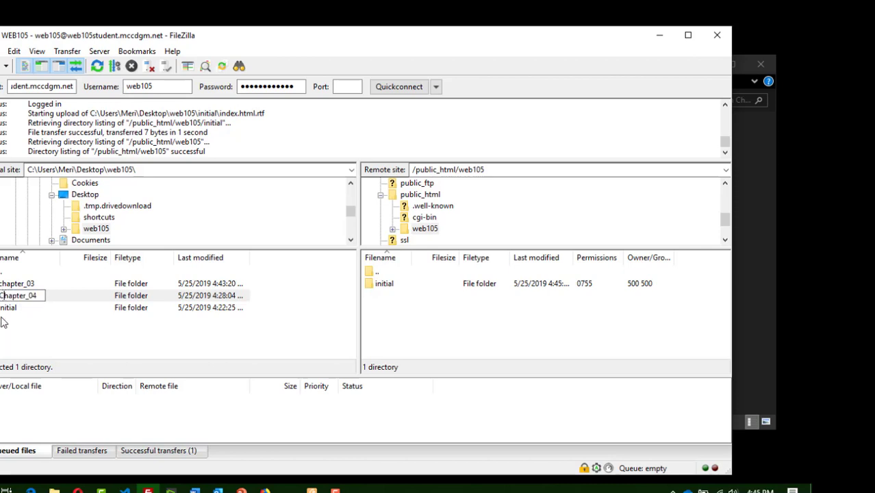
pyautogui.press('Delete')
pyautogui.write('c')
pyautogui.press('Return')
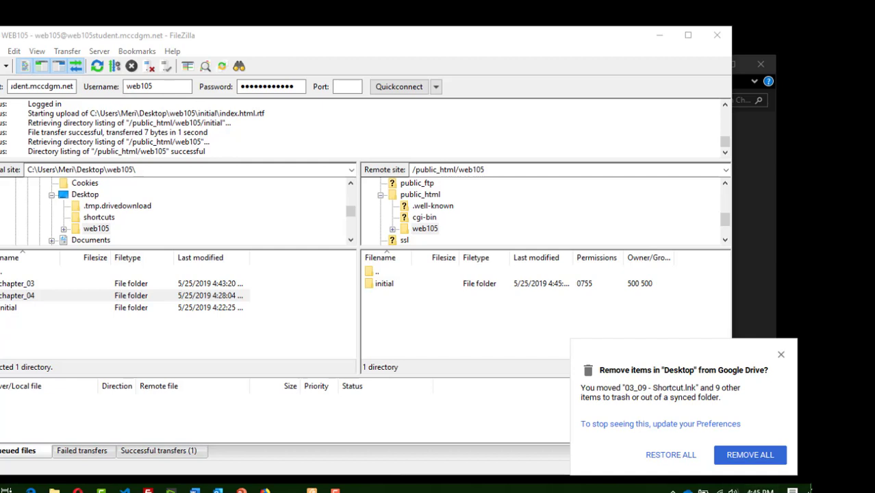
# Step: Upload the local chapter_03 and chapter_04 folders to the remote web105 directory, accepting the Google Drive item removals, and widen the remote filename column
pyautogui.click(777, 456)
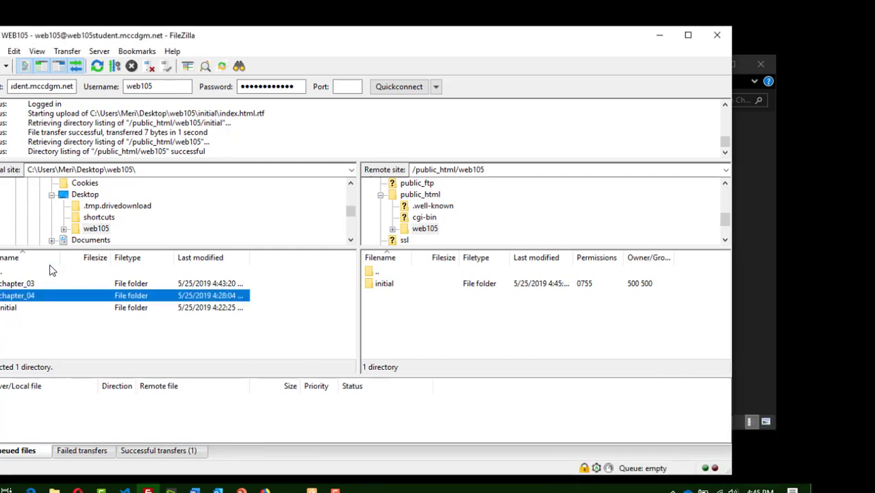
pyautogui.moveTo(33, 285); pyautogui.dragTo(440, 338)
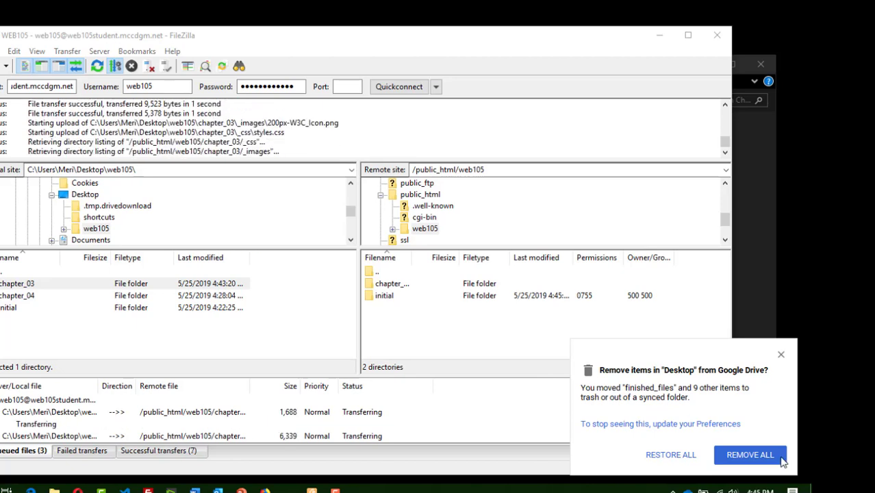
pyautogui.click(754, 455)
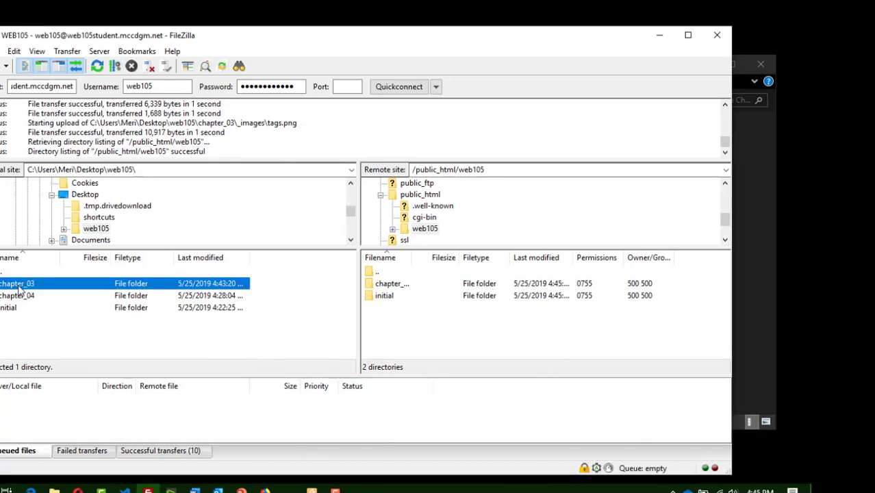
pyautogui.moveTo(20, 295); pyautogui.dragTo(404, 314)
pyautogui.moveTo(429, 263); pyautogui.dragTo(465, 262)
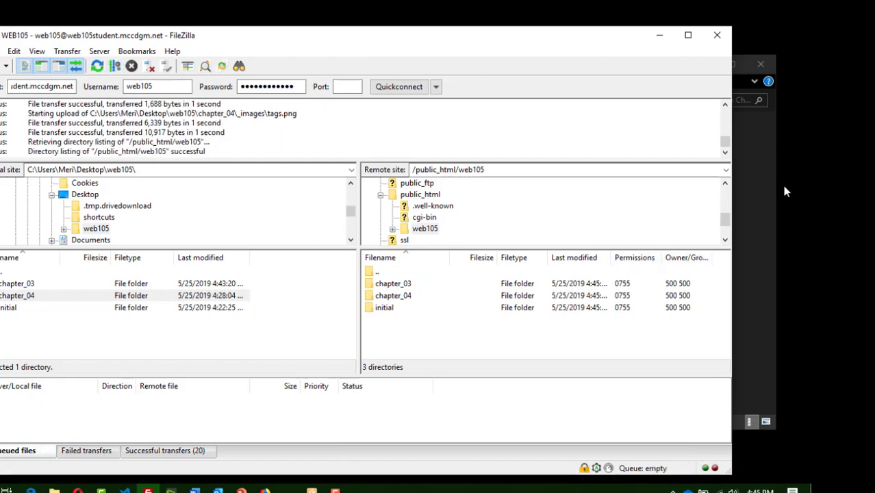
# Step: Switch to the Opera browser and load web105.mccdgm.net
pyautogui.click(78, 490)
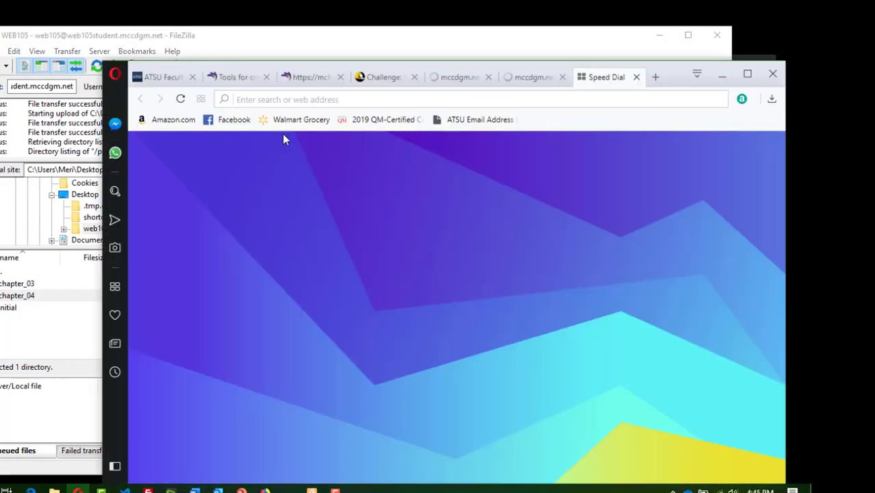
pyautogui.write('web105.mccdgm.net')
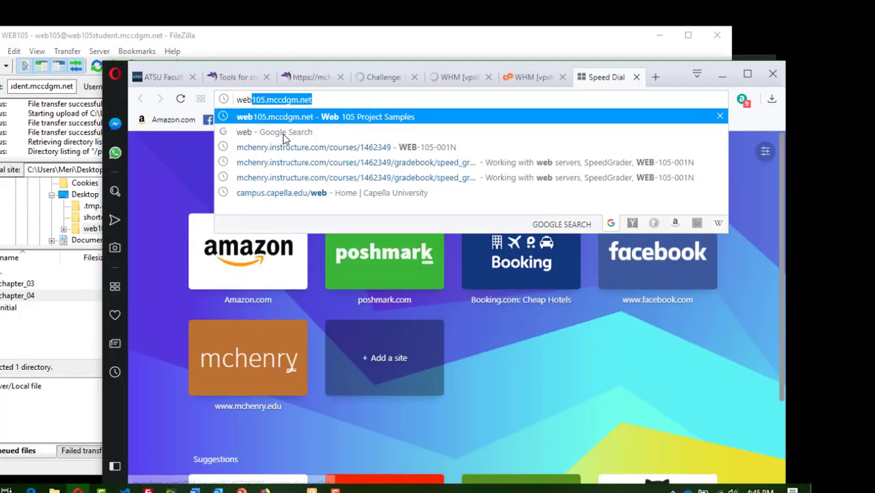
pyautogui.press('Return')
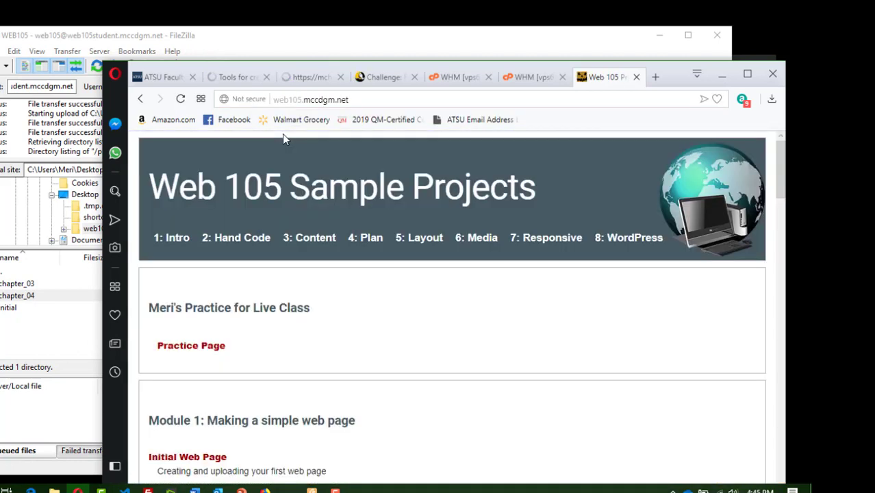
# Step: Change the browser address to web105student.mccdgm.net and load the student site
pyautogui.click(356, 97)
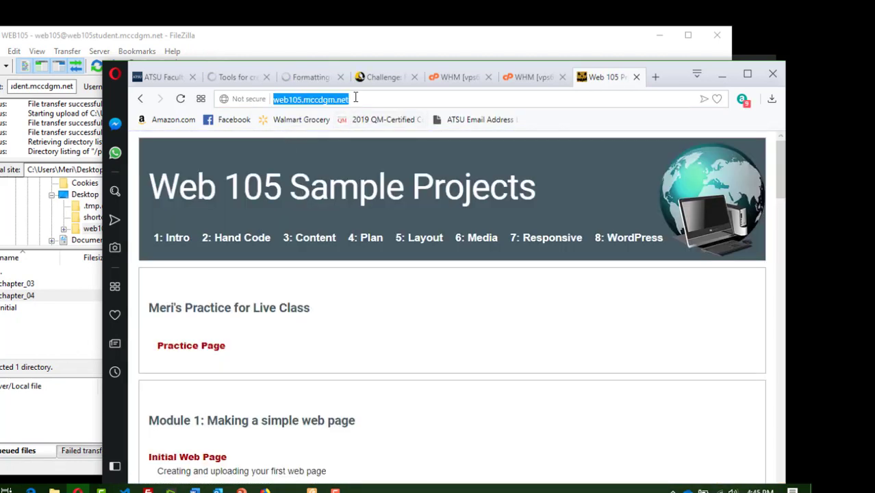
pyautogui.click(355, 98)
pyautogui.moveTo(355, 99); pyautogui.dragTo(302, 100)
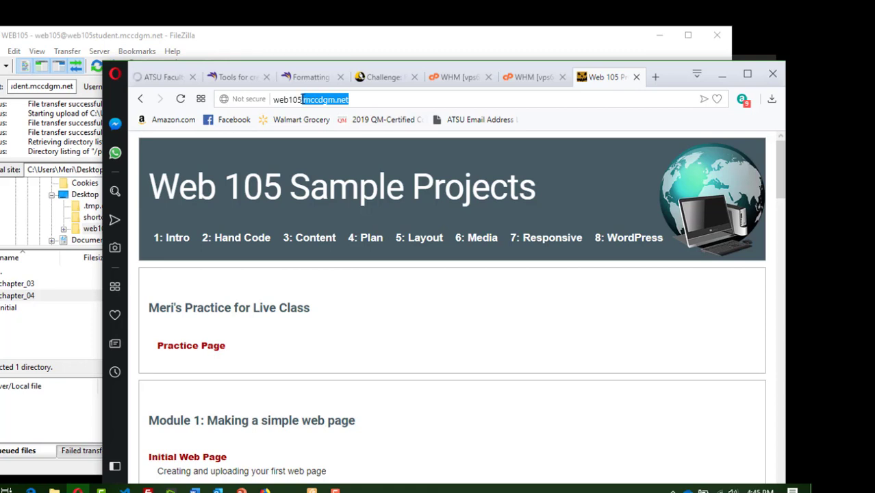
pyautogui.write('st')
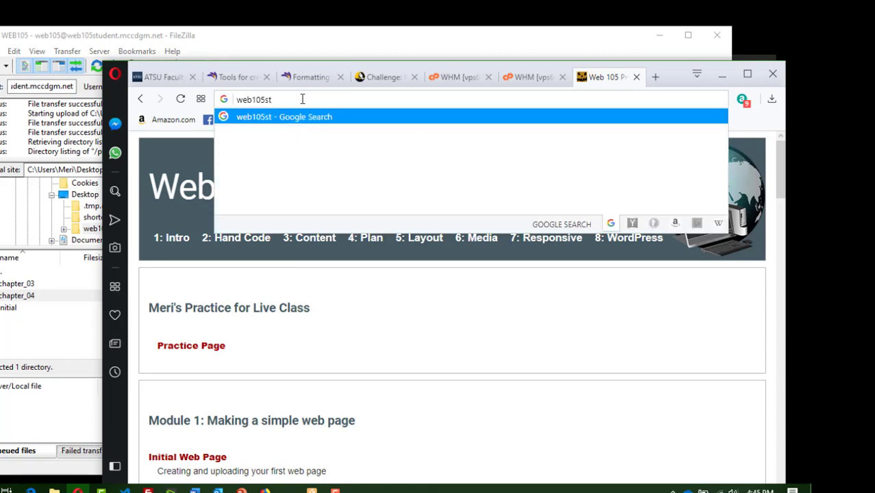
pyautogui.write('udent.mccdgm.net')
pyautogui.press('Return')
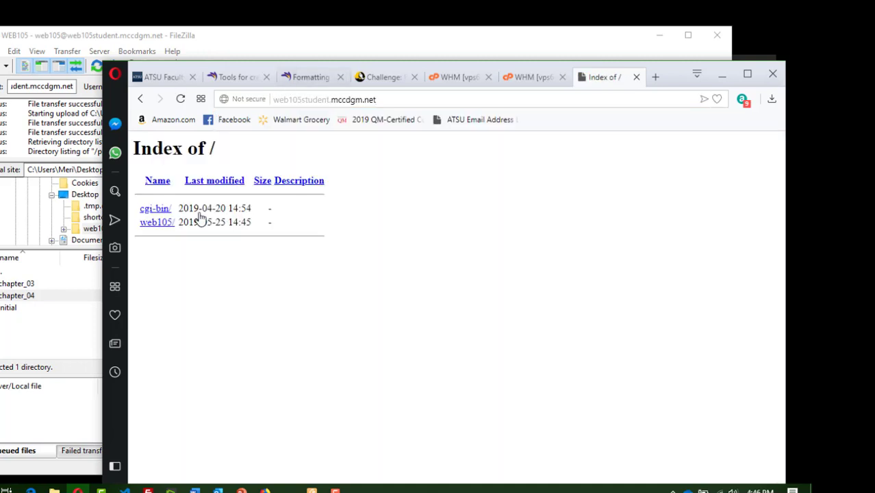
# Step: Open the web105 directory and its chapter_03 folder in the site's index, and select the full page address
pyautogui.click(143, 226)
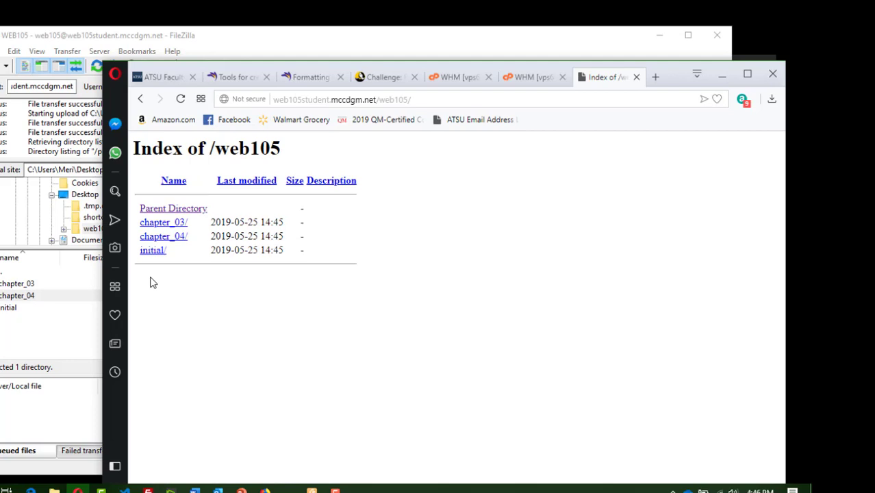
pyautogui.click(151, 226)
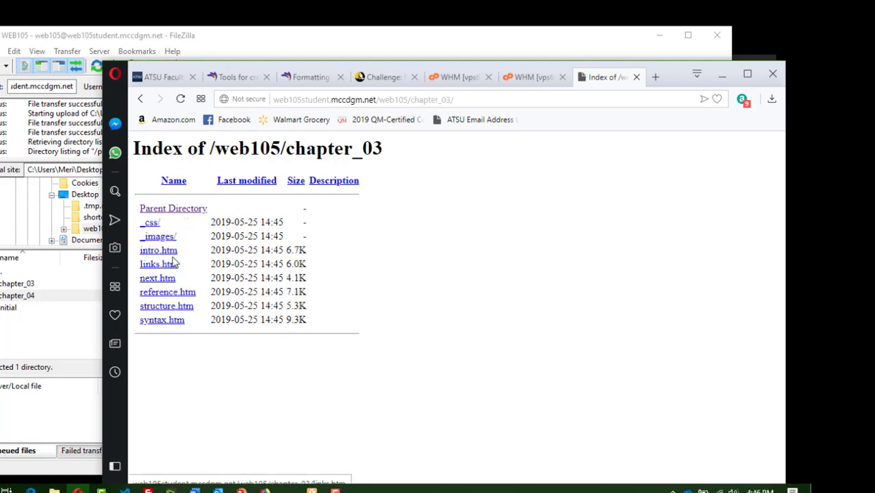
pyautogui.click(419, 103)
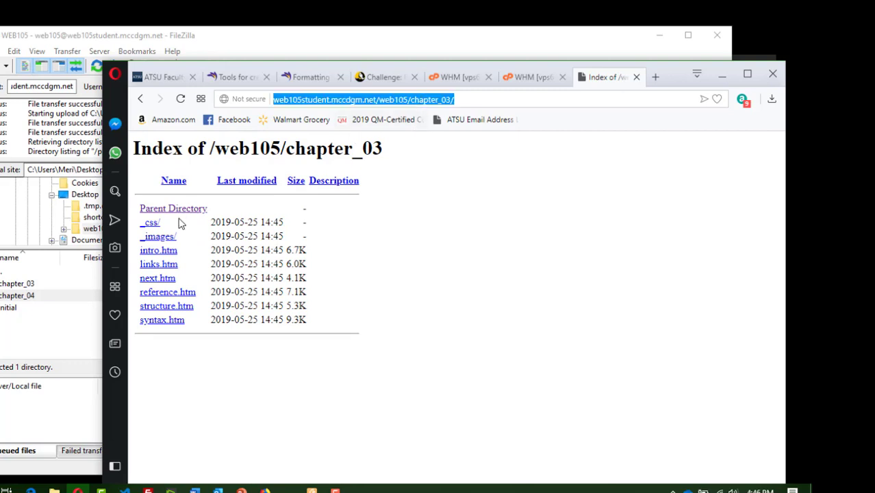